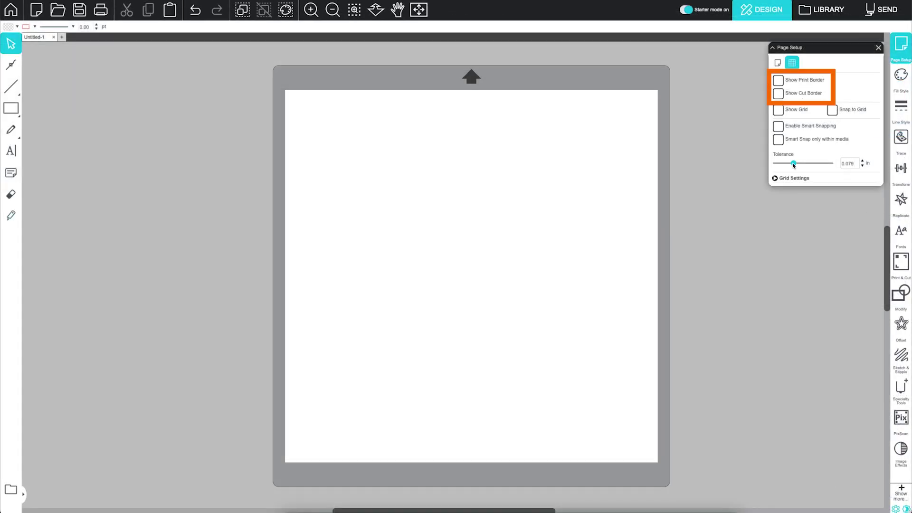
# Show the print border and the cut border on the page, and hide the print border again
pyautogui.click(779, 81)
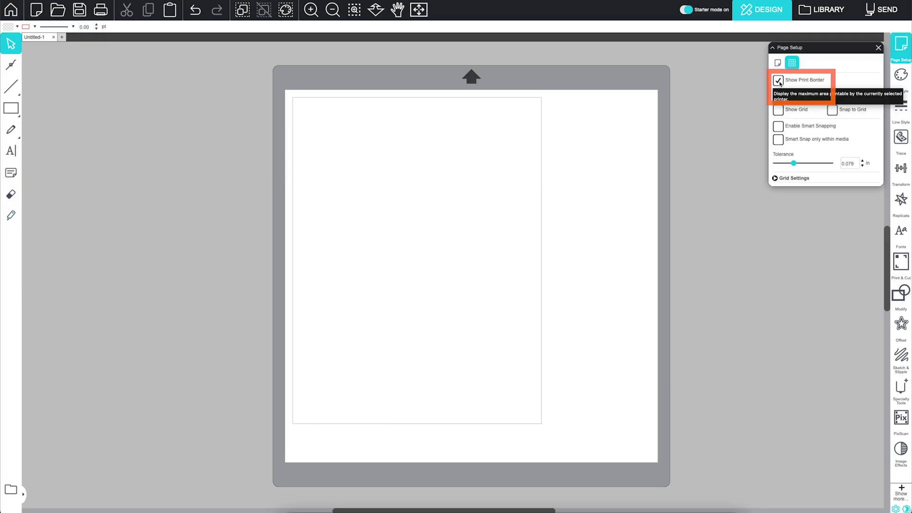
pyautogui.click(778, 95)
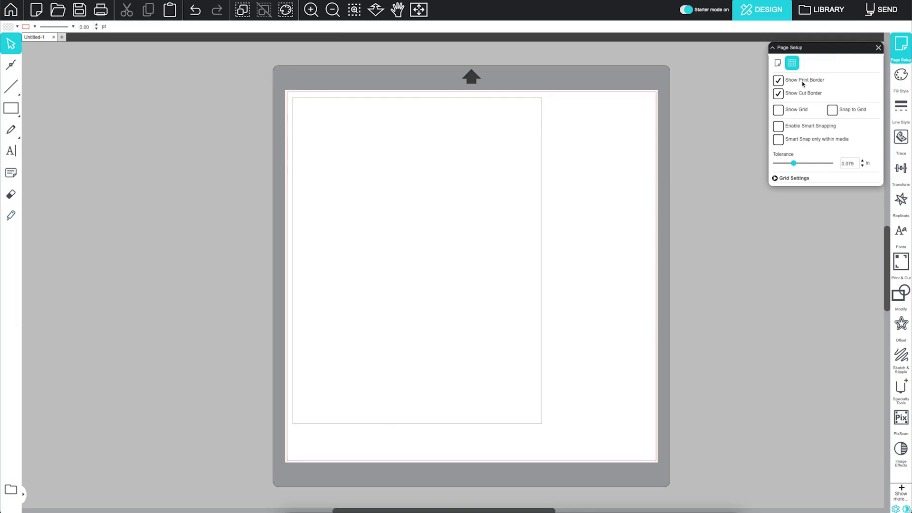
pyautogui.click(777, 81)
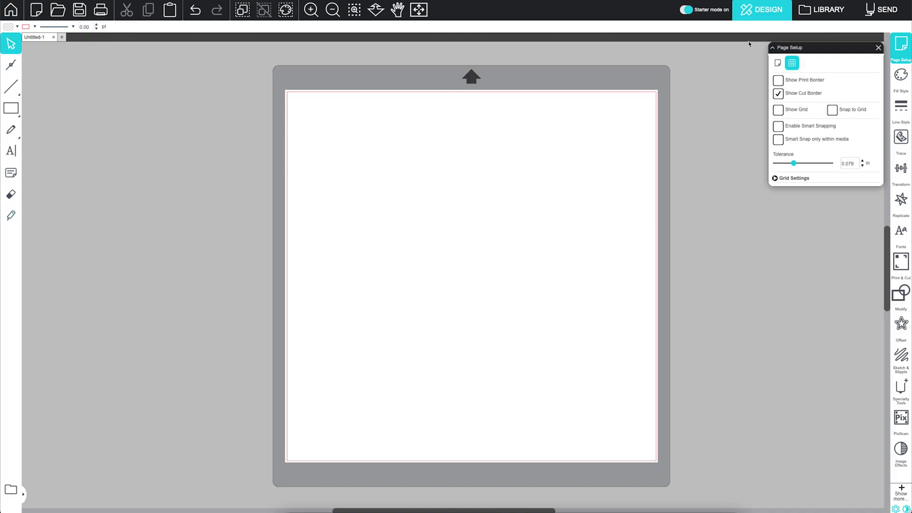
# Draw a square of about 2.73 in on the left half of the 12 x 24 in mat-free page
pyautogui.click(779, 61)
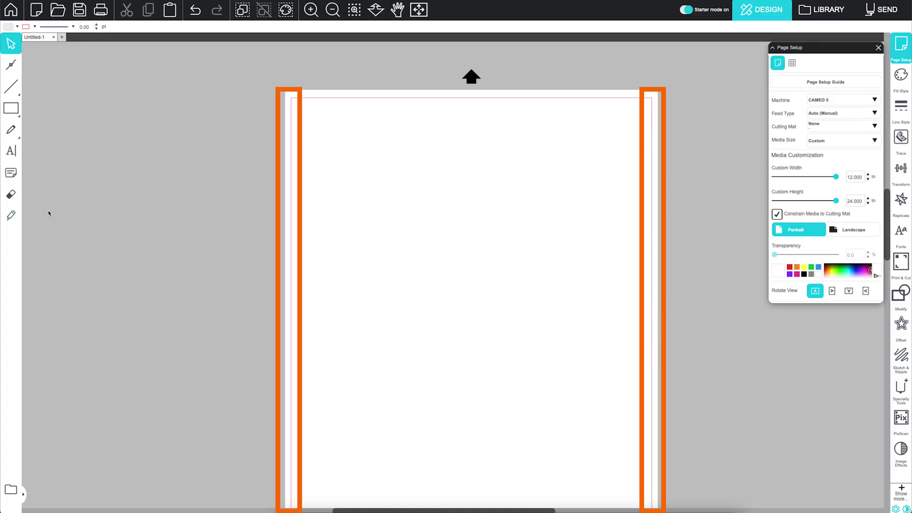
pyautogui.press('r')
pyautogui.moveTo(341, 245); pyautogui.dragTo(421, 321)
pyautogui.click(10, 45)
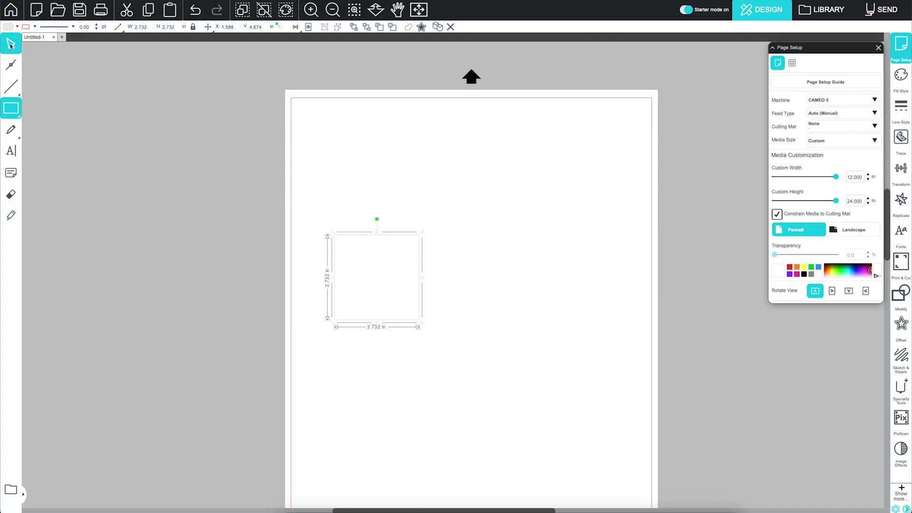
# Move the square so it straddles the page's left cut border and open the send view
pyautogui.scroll(-2, 434, 291)
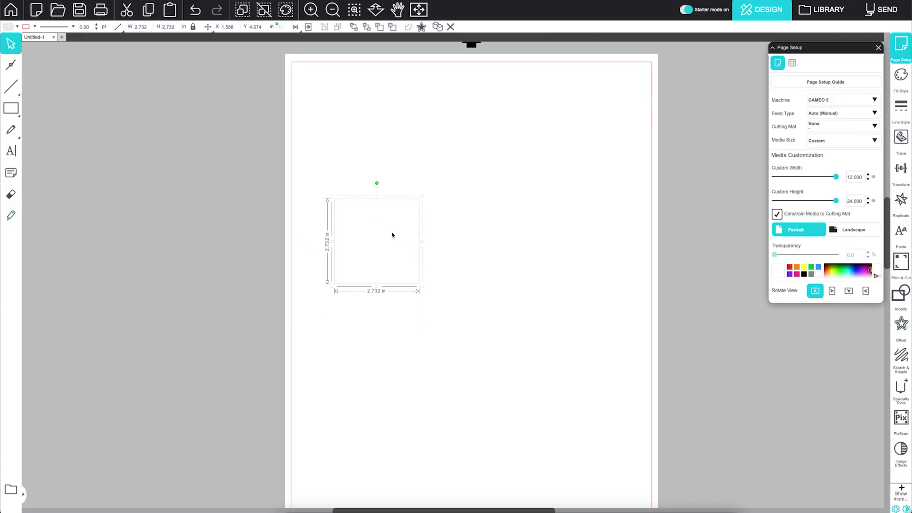
pyautogui.moveTo(356, 196); pyautogui.dragTo(270, 264)
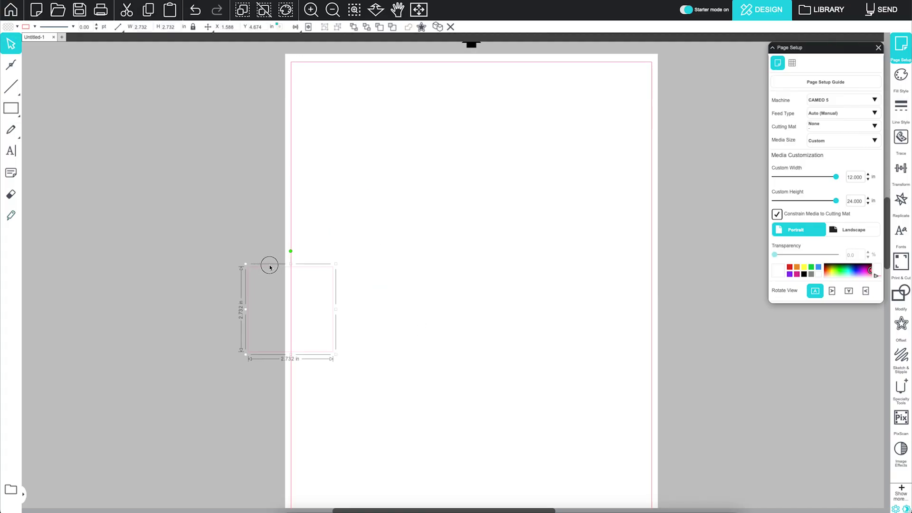
pyautogui.click(881, 9)
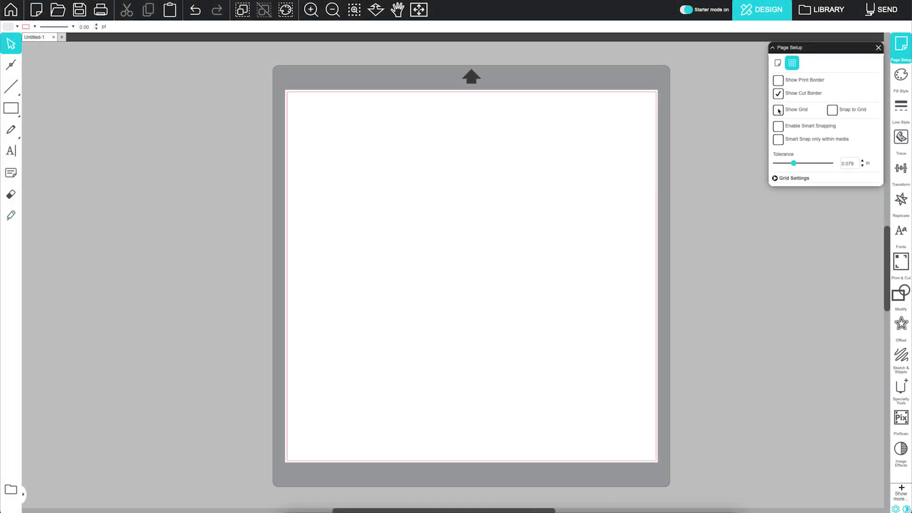
# Show the grid and draw a grid-snapped 3 x 2 in rectangle near the page's upper left
pyautogui.click(778, 110)
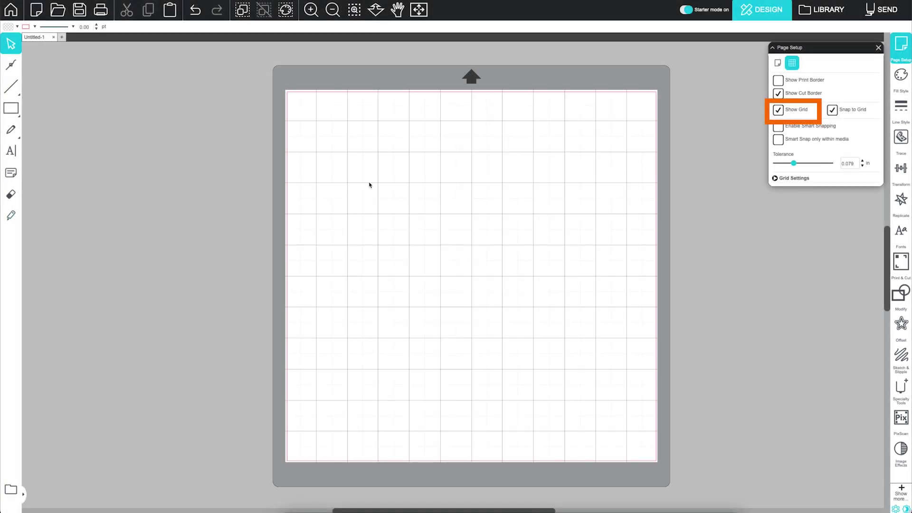
pyautogui.click(11, 107)
pyautogui.moveTo(333, 152); pyautogui.dragTo(428, 214)
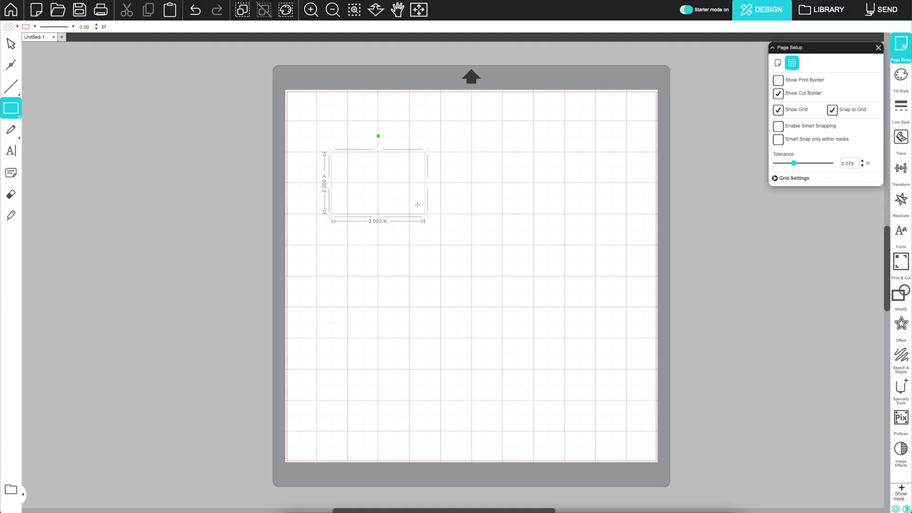
pyautogui.click(4, 45)
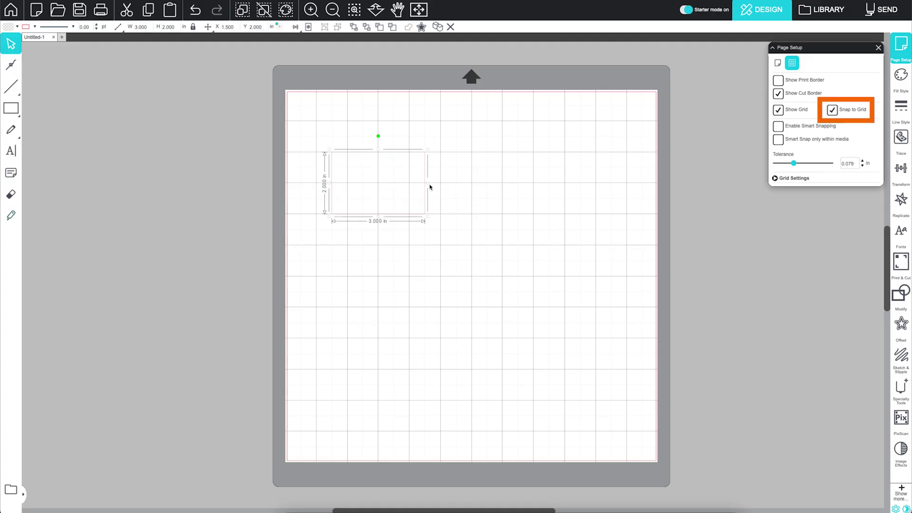
# Move the rectangle with grid snapping so it ends half an inch higher on the page
pyautogui.moveTo(393, 153)
pyautogui.mouseDown()
pyautogui.moveTo(393, 138)
pyautogui.moveTo(414, 139)
pyautogui.moveTo(386, 142)
pyautogui.mouseUp()
pyautogui.click(479, 216)
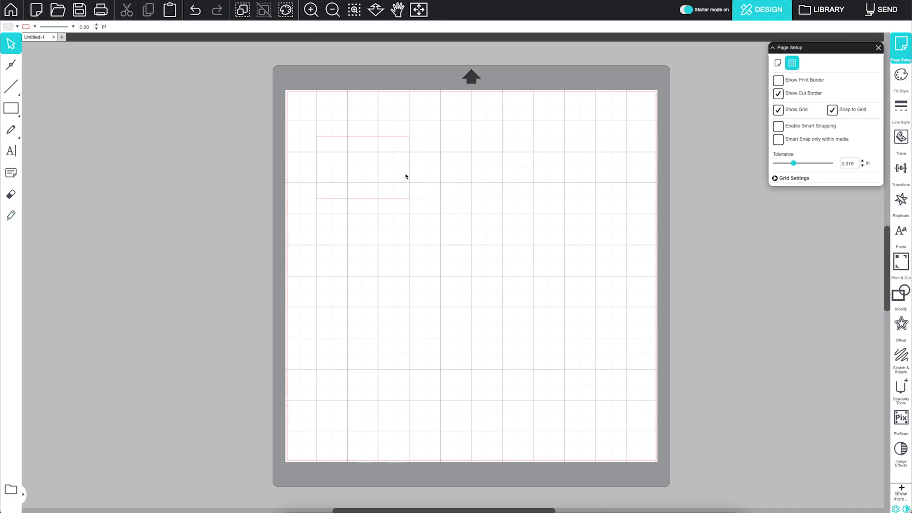
pyautogui.click(380, 139)
pyautogui.moveTo(380, 139); pyautogui.dragTo(393, 137)
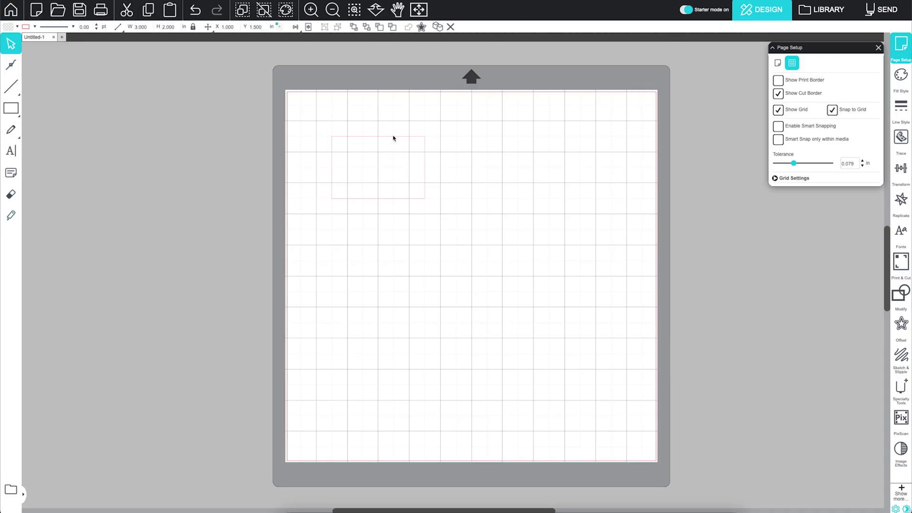
# Hide the page grid and show it again, twice in a row
pyautogui.click(778, 63)
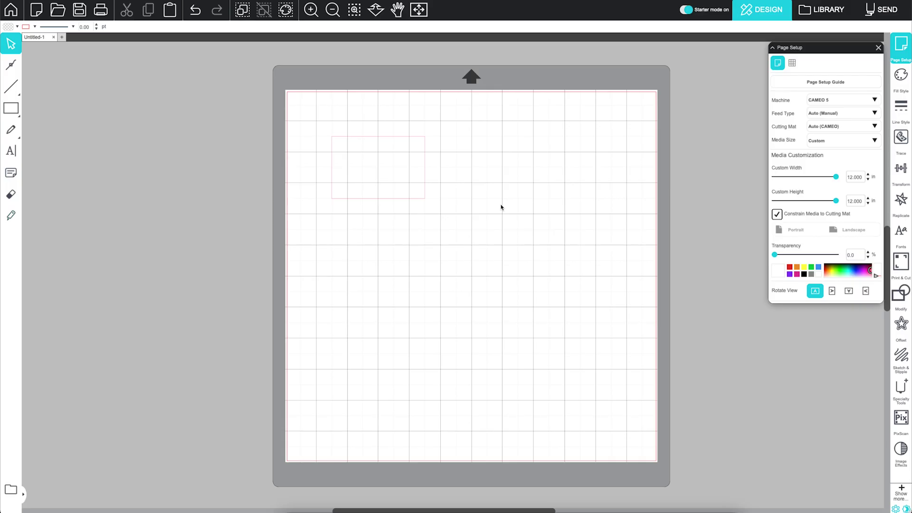
pyautogui.rightClick(500, 207)
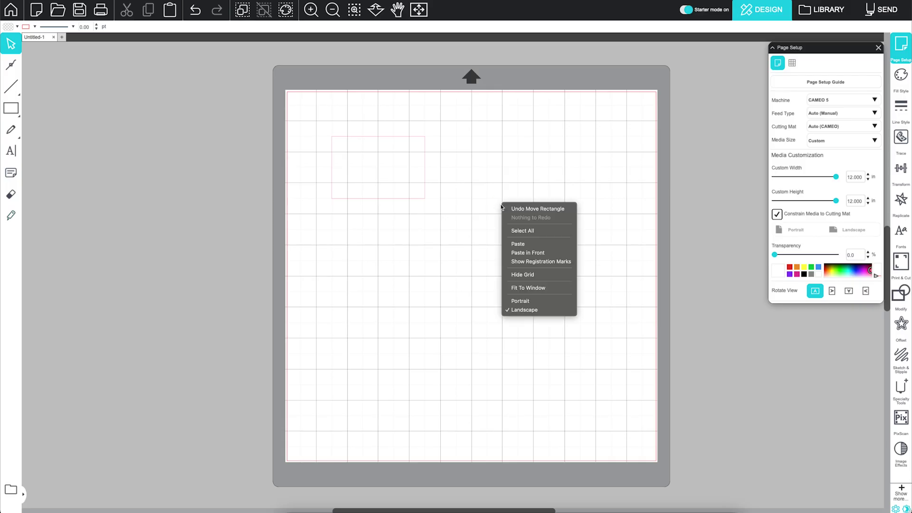
pyautogui.click(534, 275)
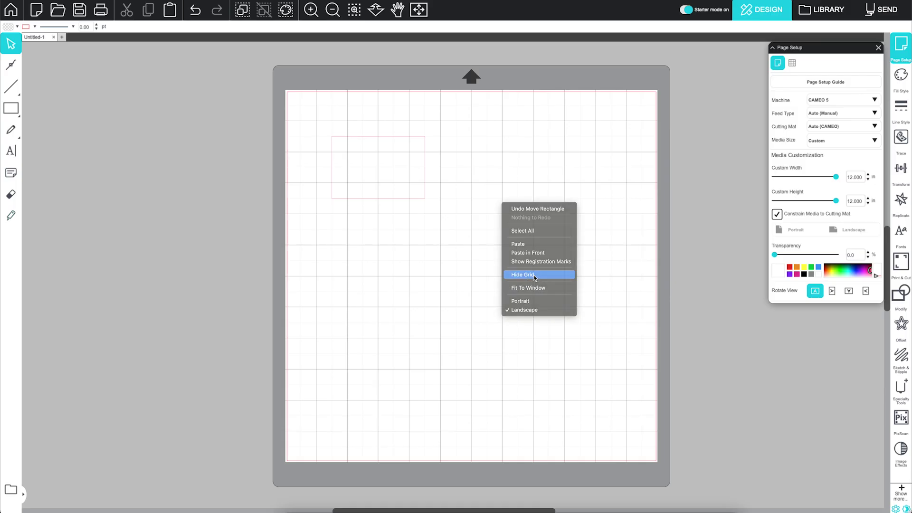
pyautogui.rightClick(503, 213)
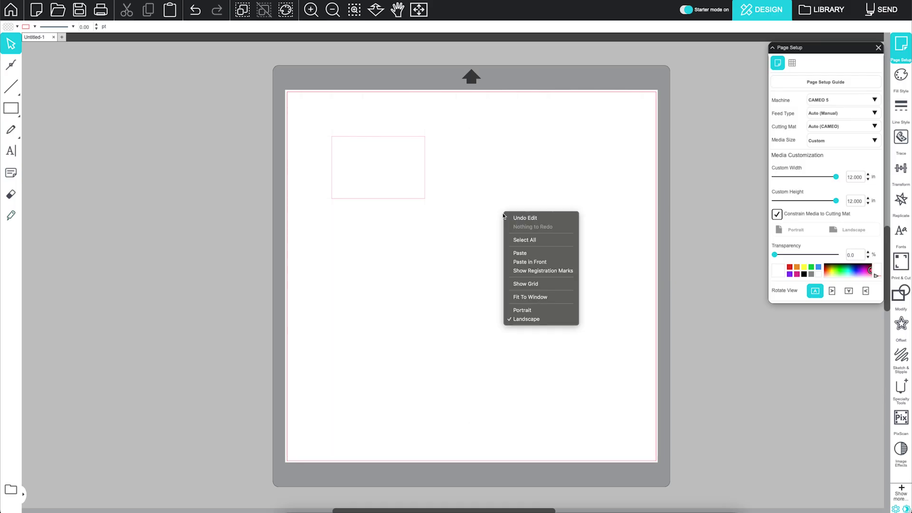
pyautogui.click(529, 283)
pyautogui.press('g')
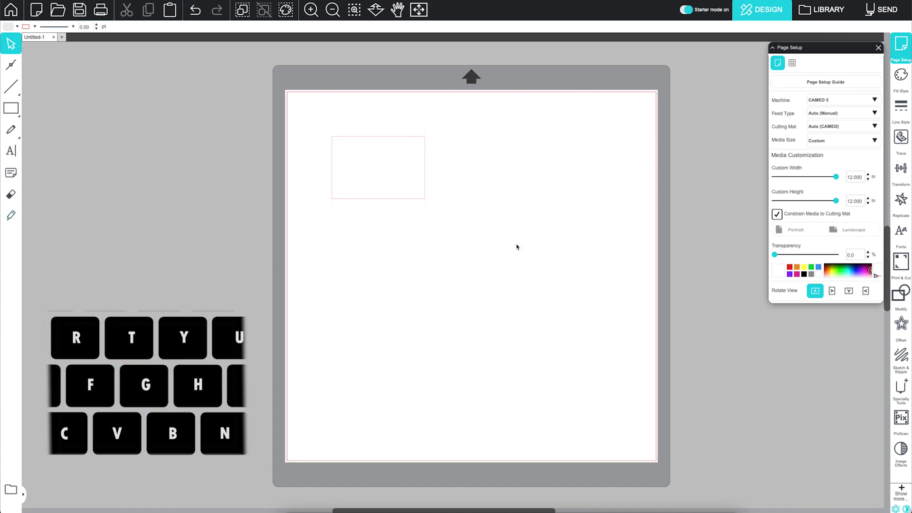
pyautogui.press('g')
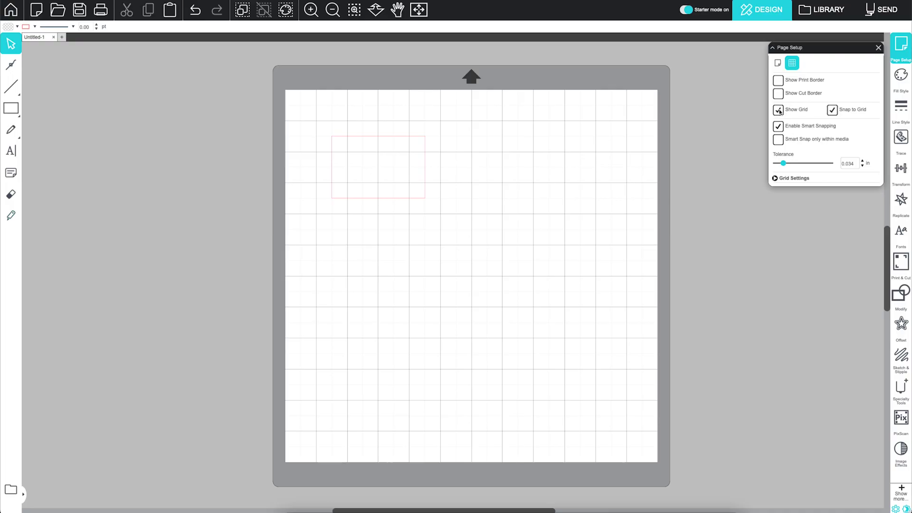
# Turn off the grid and place a second 3 x 2 in rectangle to the right at about X 5.39, Y 2.49 in
pyautogui.click(779, 110)
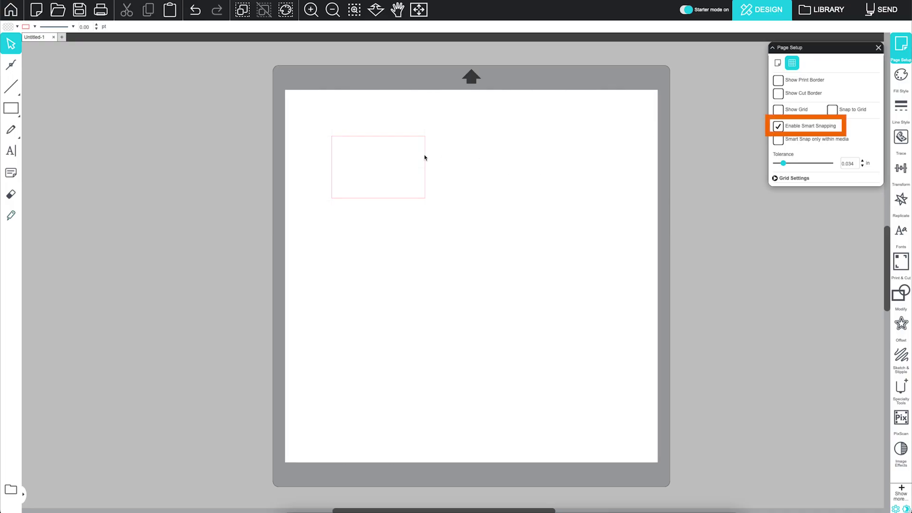
pyautogui.moveTo(425, 158); pyautogui.dragTo(520, 155)
pyautogui.moveTo(441, 134)
pyautogui.mouseDown()
pyautogui.moveTo(464, 135)
pyautogui.moveTo(467, 166)
pyautogui.mouseUp()
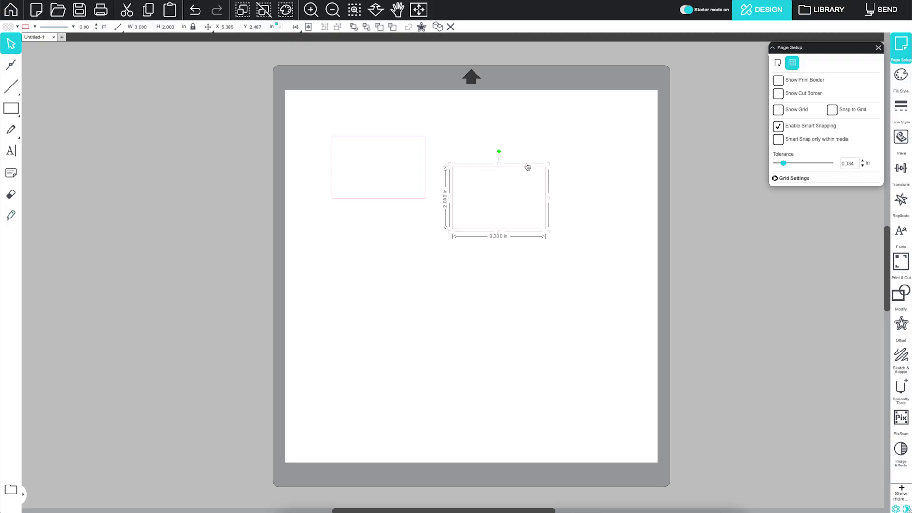
# Set the snapping tolerance to 0.071 in and restrict Smart Snap to within the media
pyautogui.moveTo(784, 166); pyautogui.dragTo(792, 165)
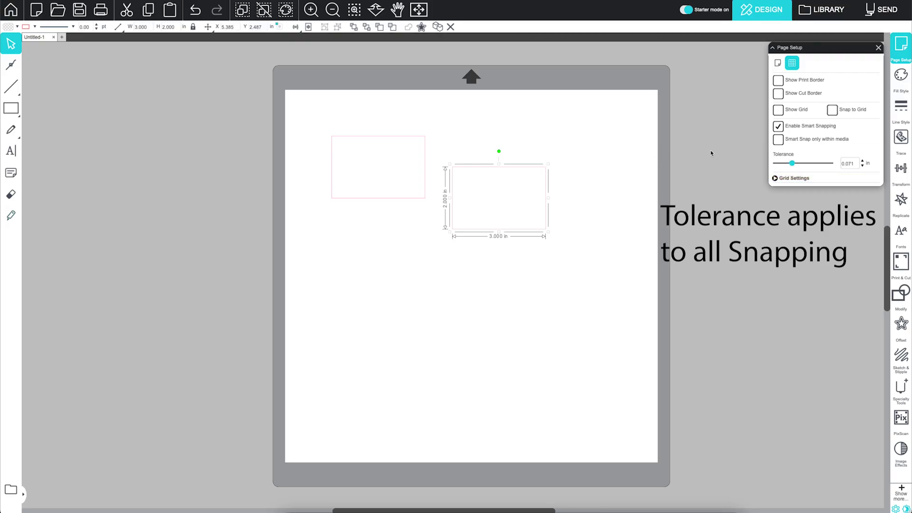
pyautogui.click(778, 139)
# Move the second rectangle off the page's left side and shift the first one up to about X 1.54, Y 1.33 in
pyautogui.moveTo(495, 170); pyautogui.dragTo(214, 134)
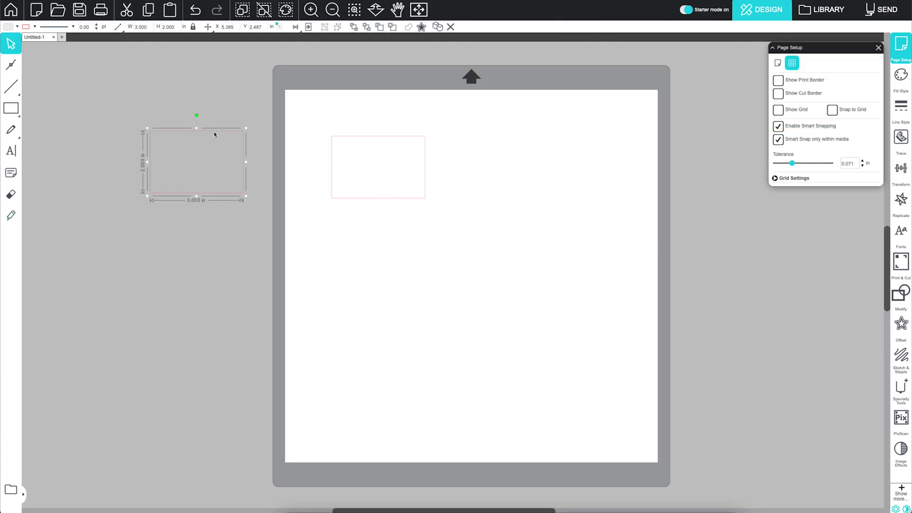
pyautogui.moveTo(373, 136)
pyautogui.mouseDown()
pyautogui.moveTo(372, 125)
pyautogui.moveTo(374, 132)
pyautogui.mouseUp()
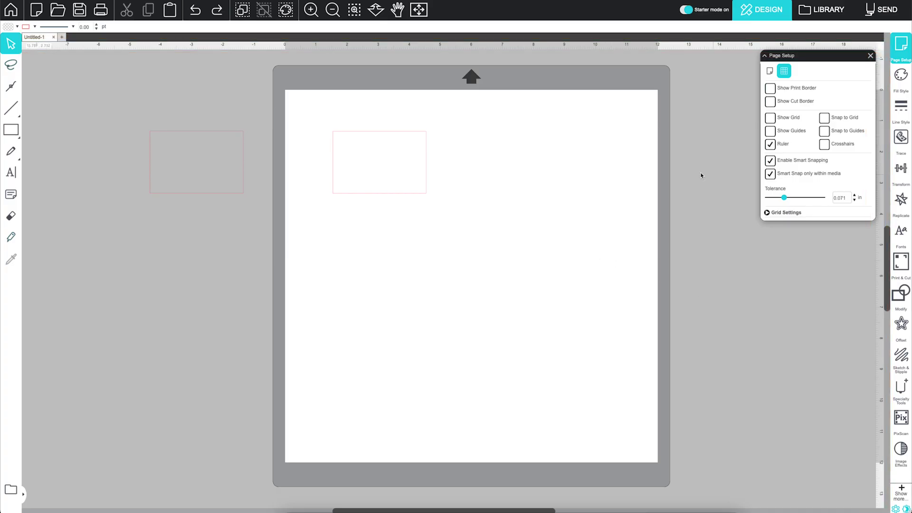
pyautogui.click(409, 134)
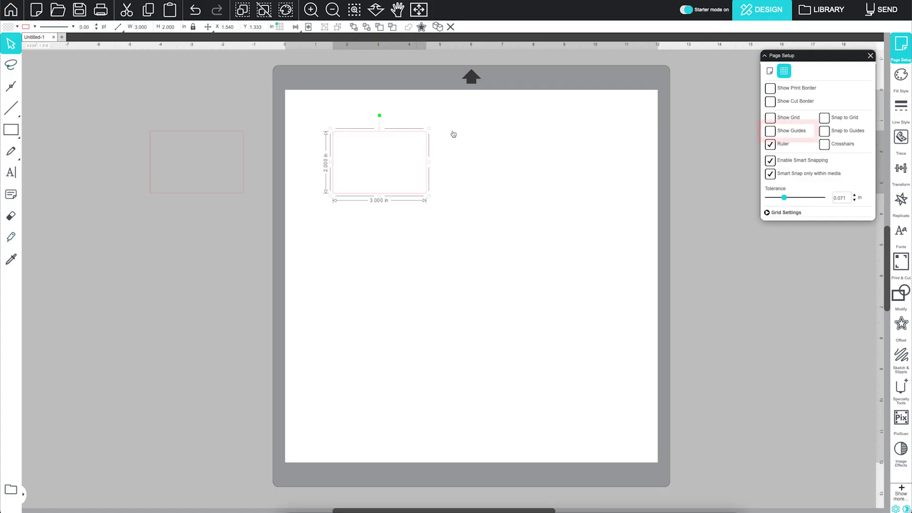
# Show the guides with guide snapping and pull a horizontal guide out of the ruler to Y 5 in
pyautogui.click(768, 132)
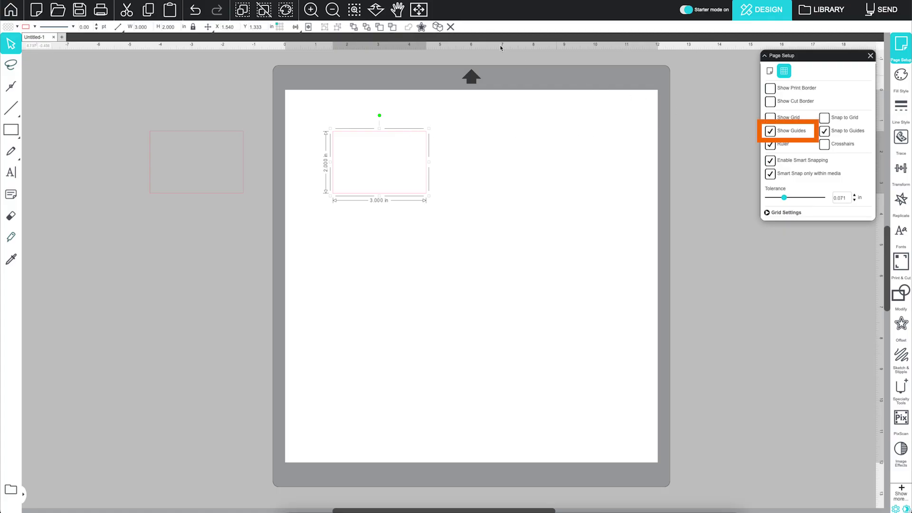
pyautogui.click(485, 148)
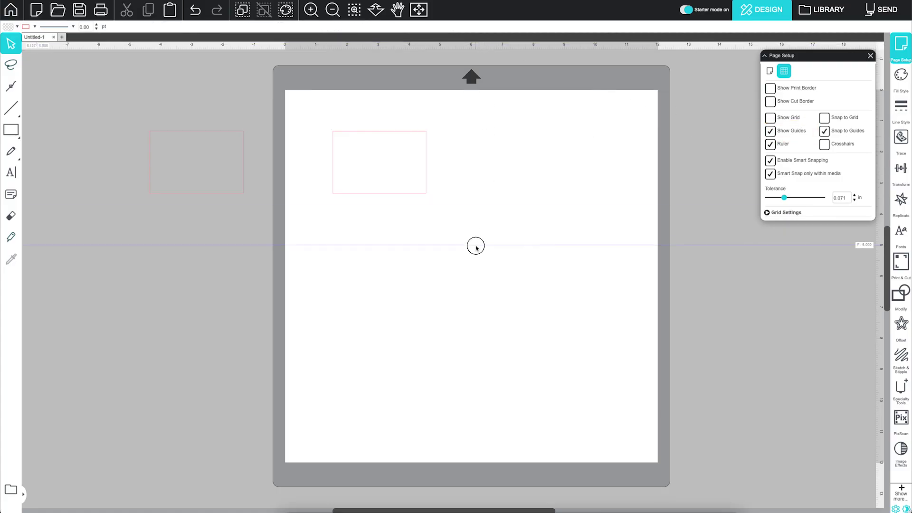
# Snap the page's rectangle to the horizontal guide by its lower edge, and then centre it vertically on the guide
pyautogui.moveTo(416, 135); pyautogui.dragTo(416, 186)
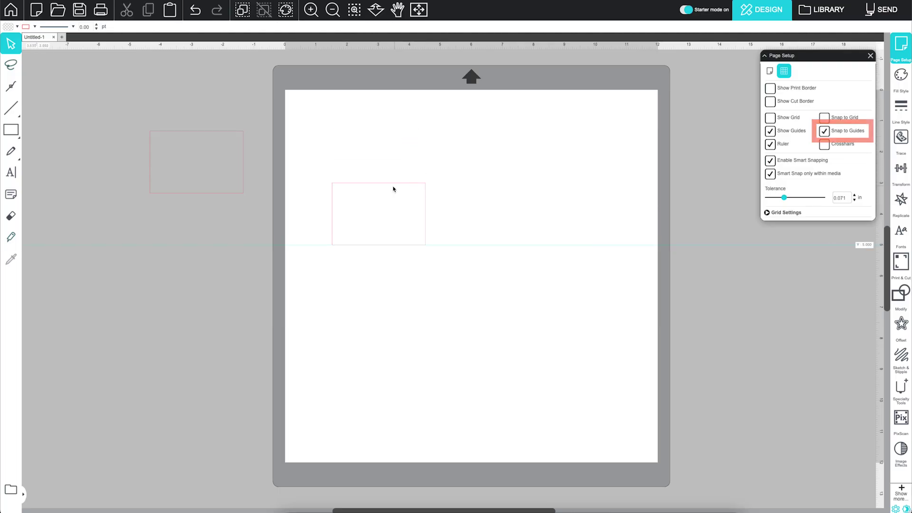
pyautogui.moveTo(390, 217); pyautogui.dragTo(391, 216)
pyautogui.click(447, 209)
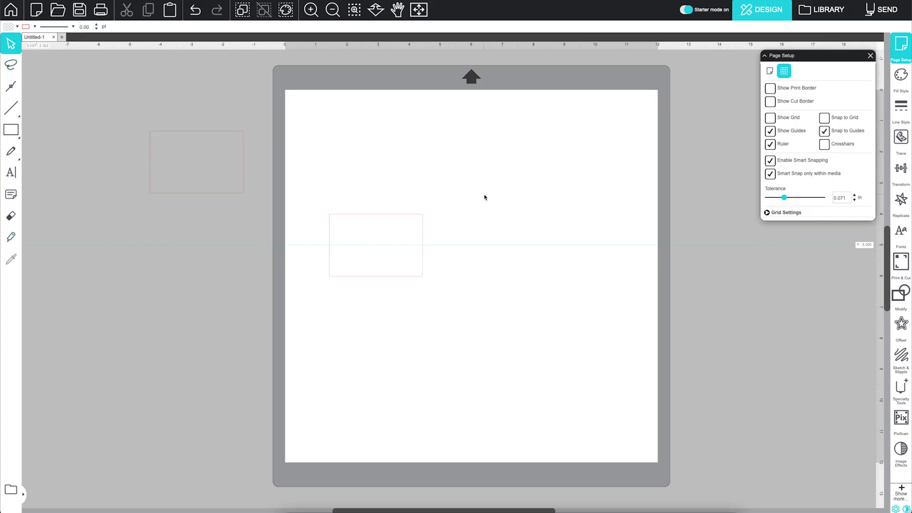
# Drag the horizontal guide slightly upward and delete it
pyautogui.click(444, 245)
pyautogui.moveTo(483, 245); pyautogui.dragTo(482, 232)
pyautogui.press('Delete')
# Pull out a new horizontal guide across the upper part of the page and a vertical guide beyond its right edge
pyautogui.moveTo(485, 48); pyautogui.dragTo(484, 156)
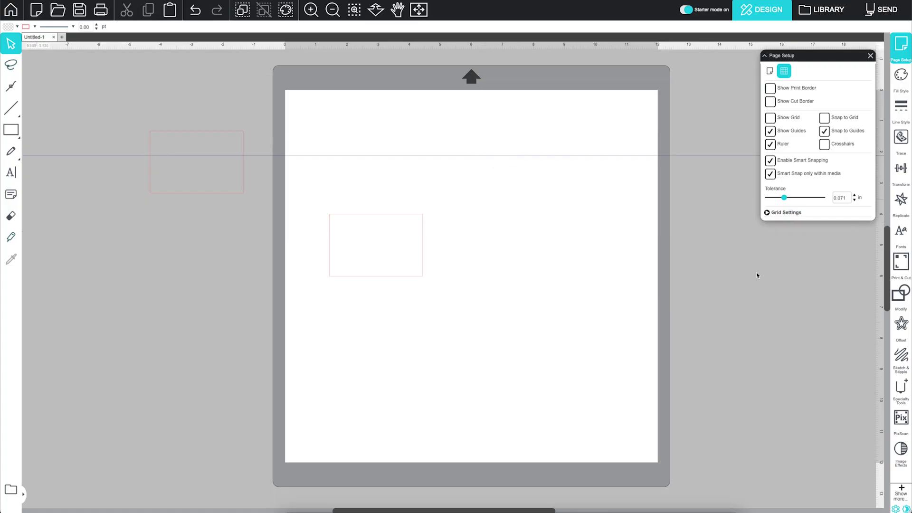
pyautogui.moveTo(882, 259); pyautogui.dragTo(710, 258)
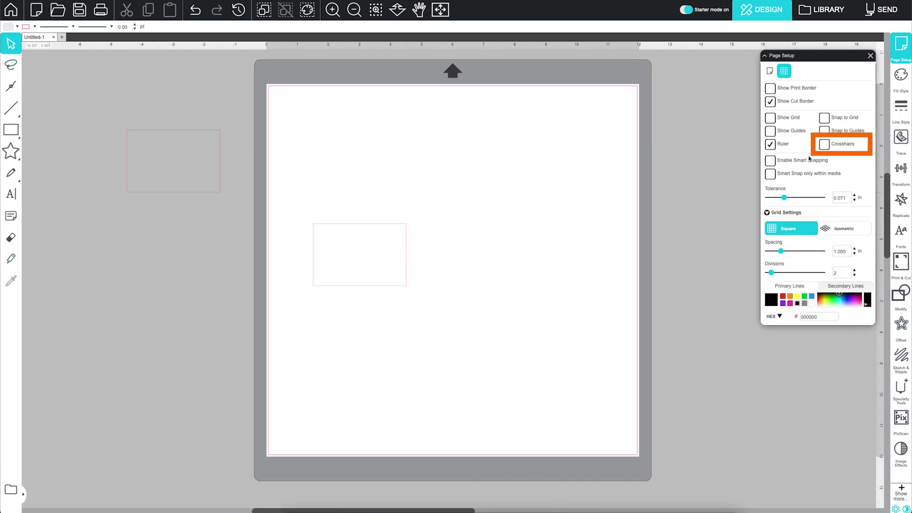
# Turn on the crosshairs and grid, and move the page's rectangle up and right to 3.5 in across and 2 in down
pyautogui.click(824, 144)
pyautogui.click(770, 117)
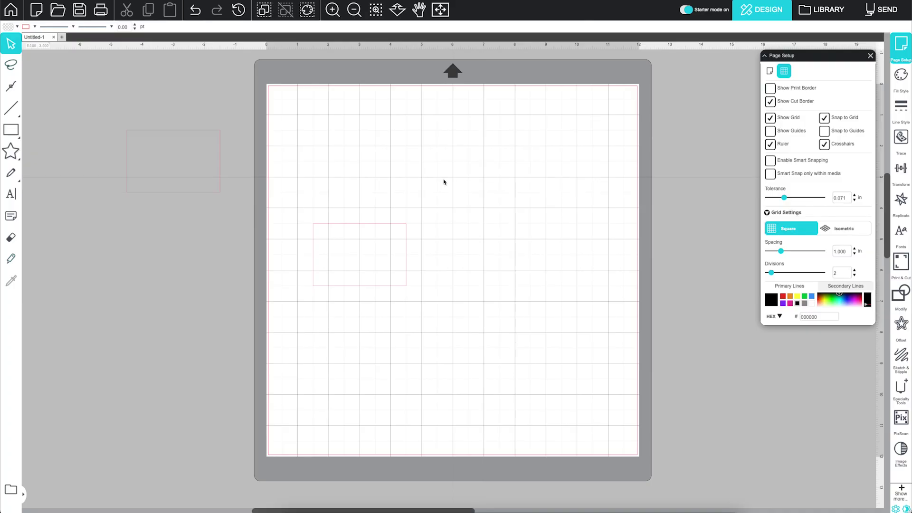
pyautogui.click(399, 225)
pyautogui.moveTo(399, 226)
pyautogui.mouseDown()
pyautogui.moveTo(431, 212)
pyautogui.moveTo(456, 220)
pyautogui.moveTo(458, 147)
pyautogui.mouseUp()
pyautogui.click(475, 146)
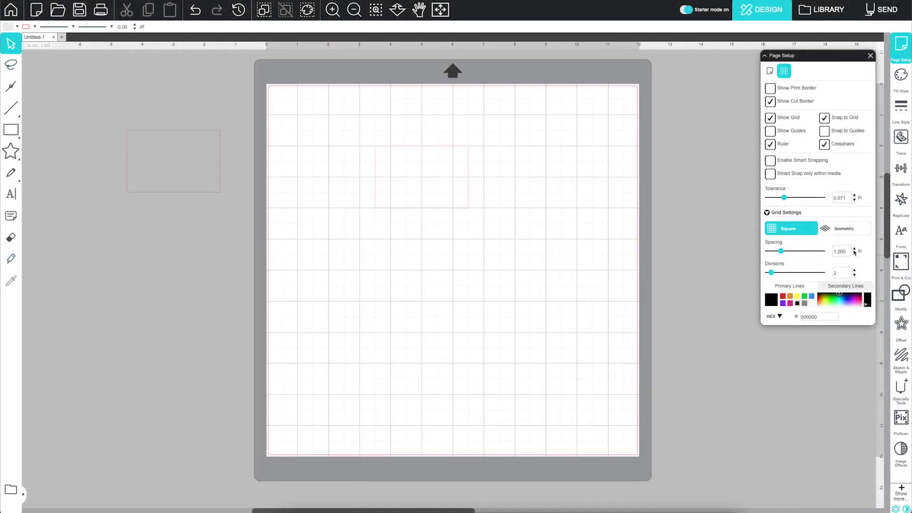
# Try a different grid spacing and restore it to 1.000 in
pyautogui.moveTo(781, 252)
pyautogui.mouseDown()
pyautogui.moveTo(765, 252)
pyautogui.moveTo(779, 254)
pyautogui.mouseUp()
pyautogui.click(855, 248)
pyautogui.click(855, 248)
# Set the grid divisions to 6
pyautogui.click(855, 270)
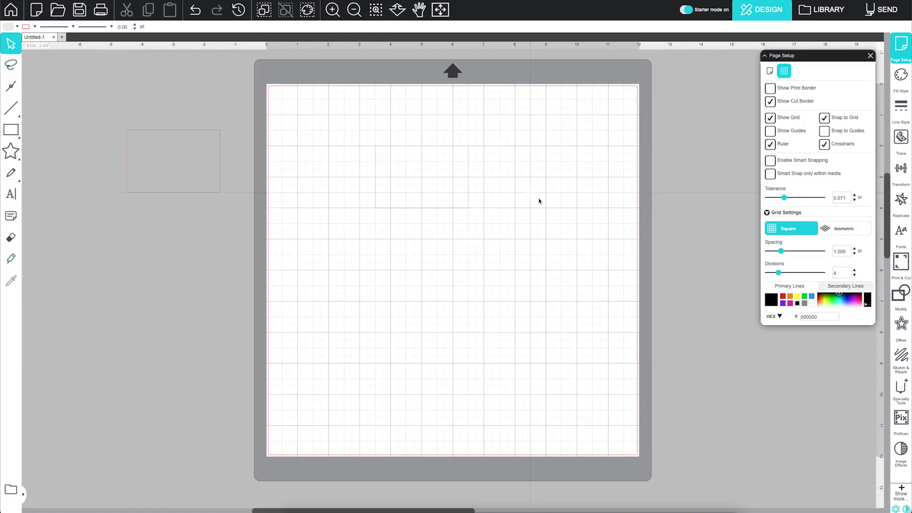
pyautogui.click(855, 270)
pyautogui.click(855, 270)
# Switch the grid type to isometric and back to square
pyautogui.click(827, 228)
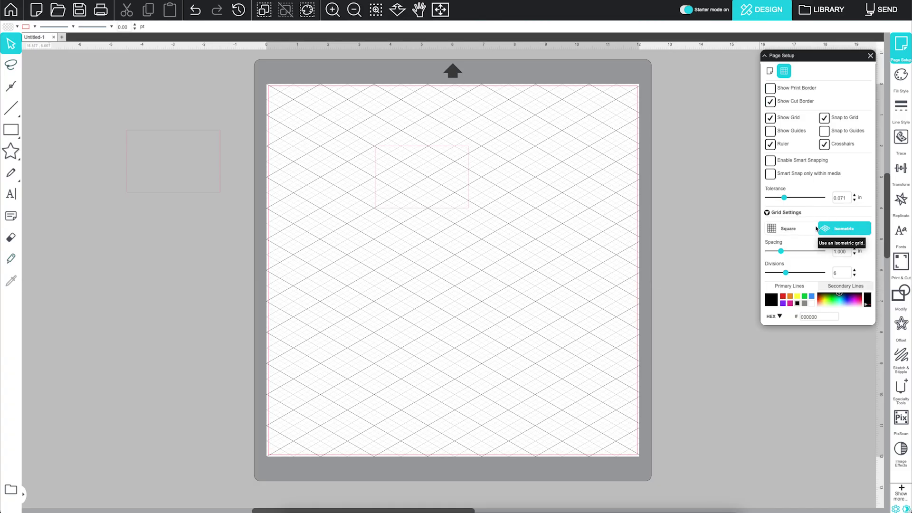
pyautogui.click(793, 231)
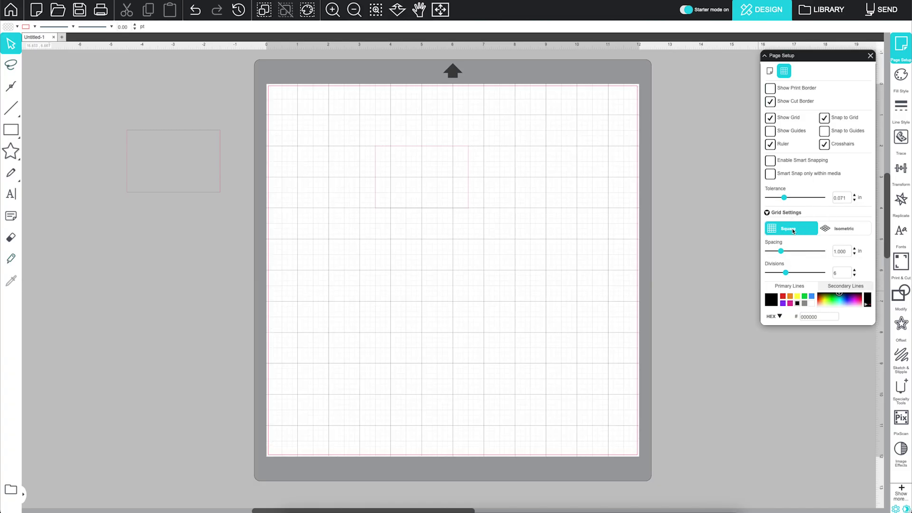
# Try red and orange for the primary grid lines, and set them to blue (337FF8)
pyautogui.click(784, 297)
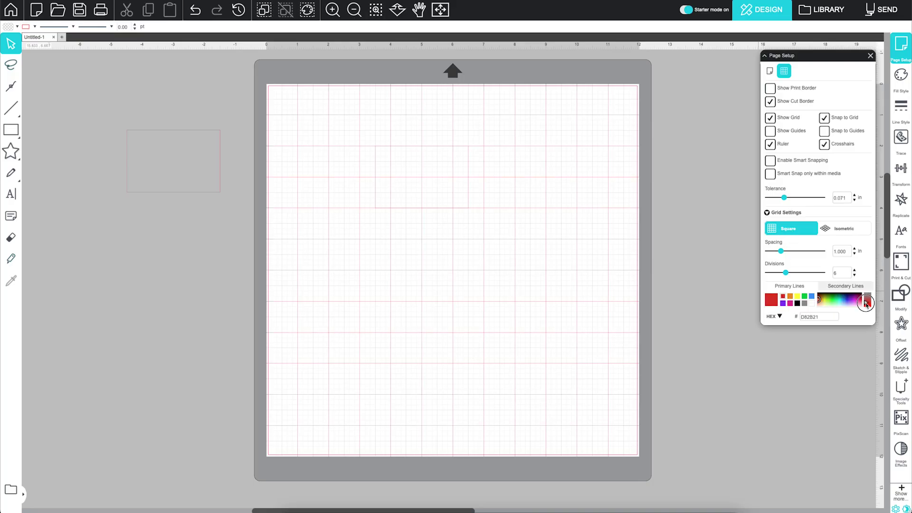
pyautogui.click(790, 296)
pyautogui.click(812, 296)
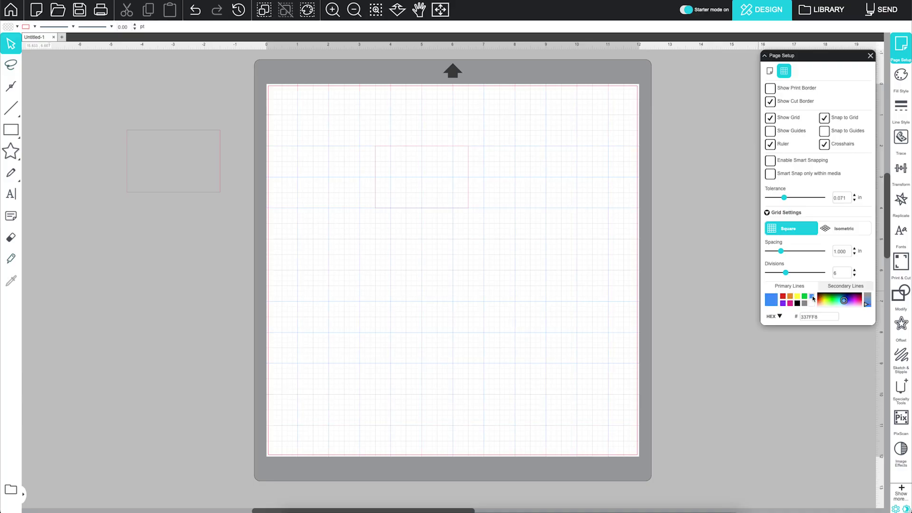